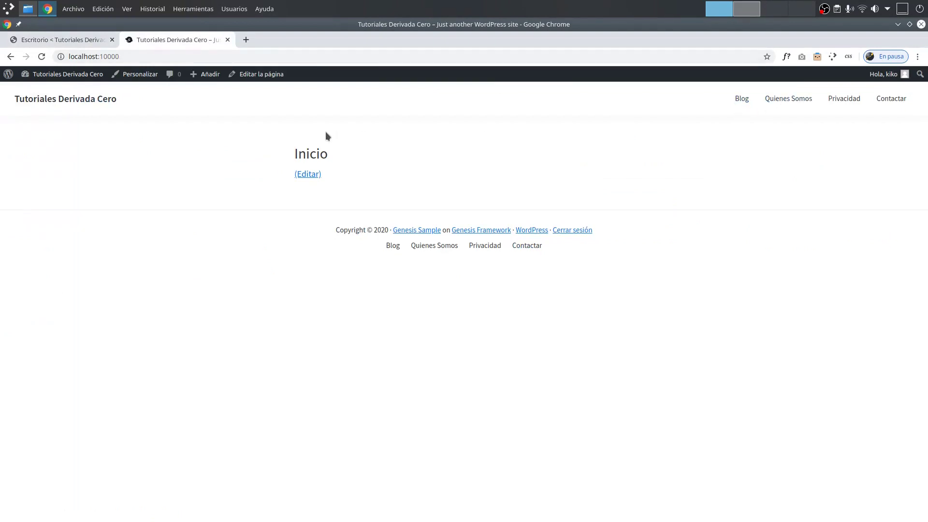
- Start a new post from the site's home page and enter "enlace" as its first paragraph
mouse_move(207, 75)
middle_click(217, 92)
click(282, 45)
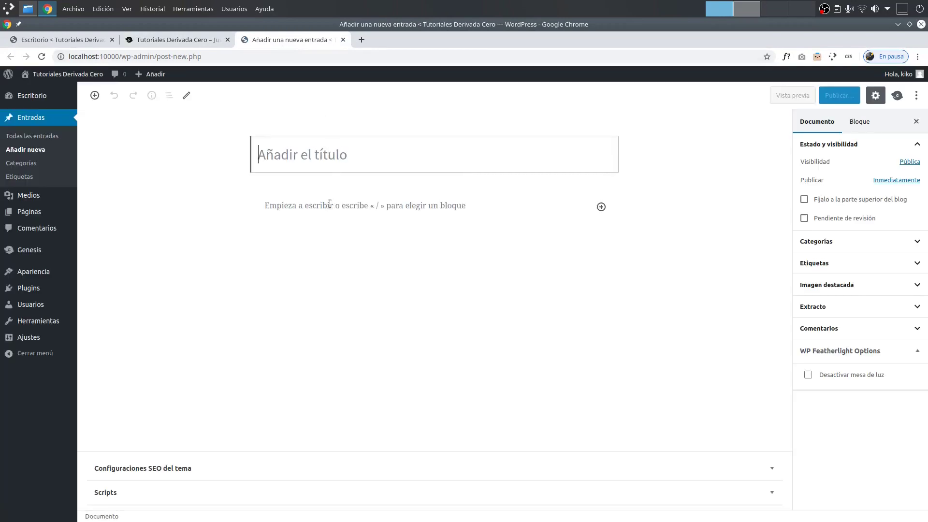
click(329, 204)
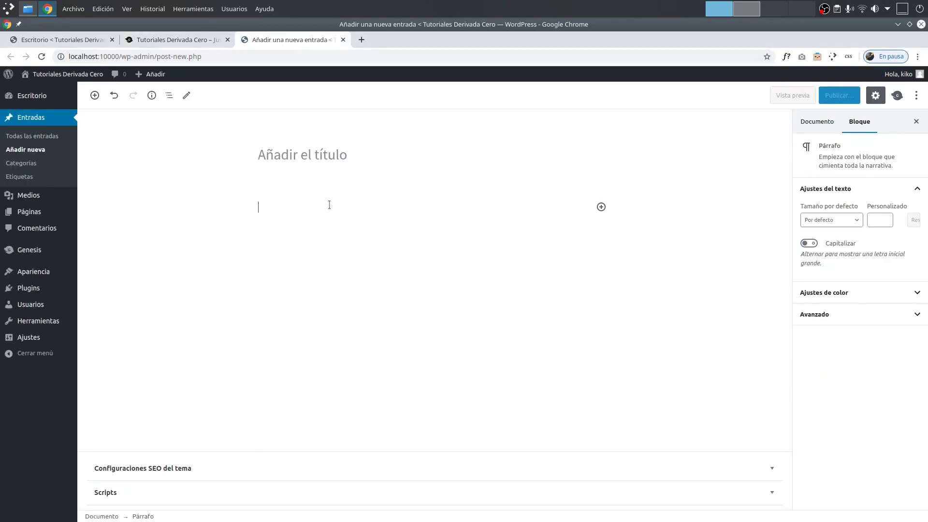
text(enlacew)
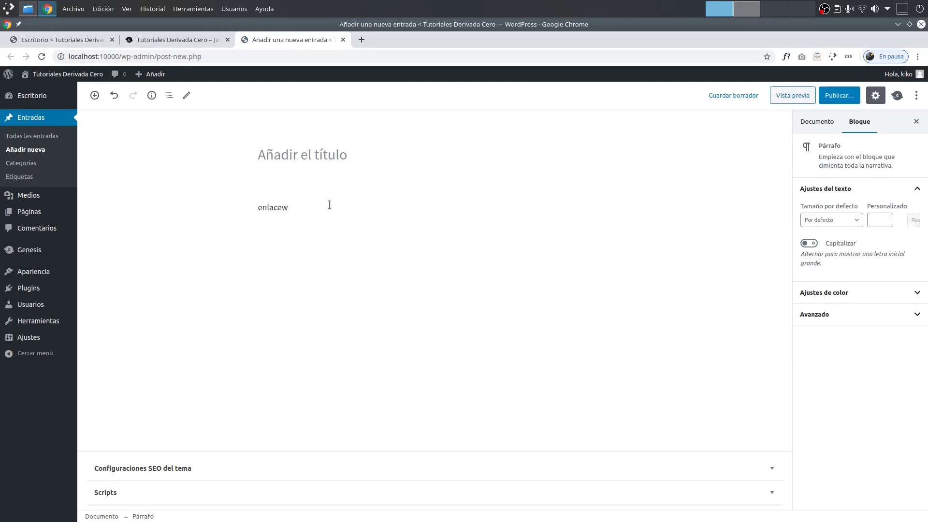
key(BackSpace)
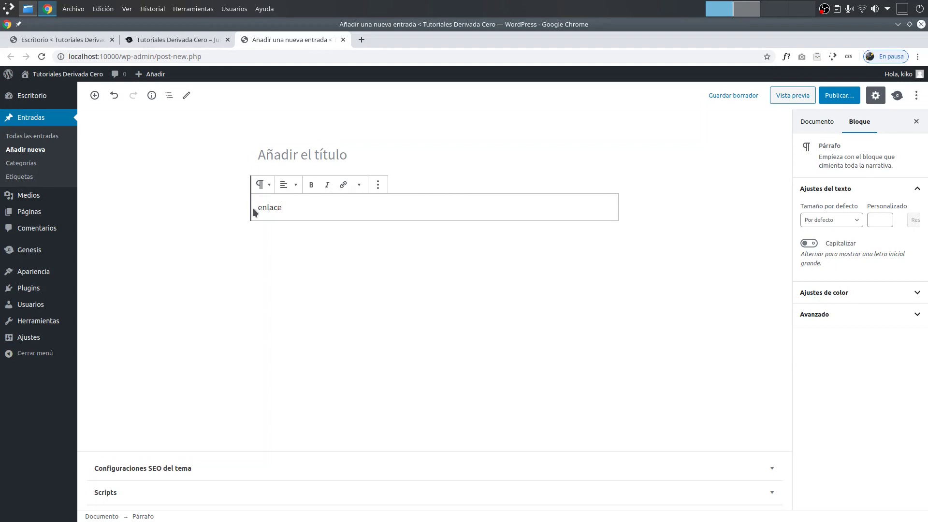
- Turn the word "enlace" in the paragraph into a link with the URL "#"
double_click(265, 208)
click(343, 184)
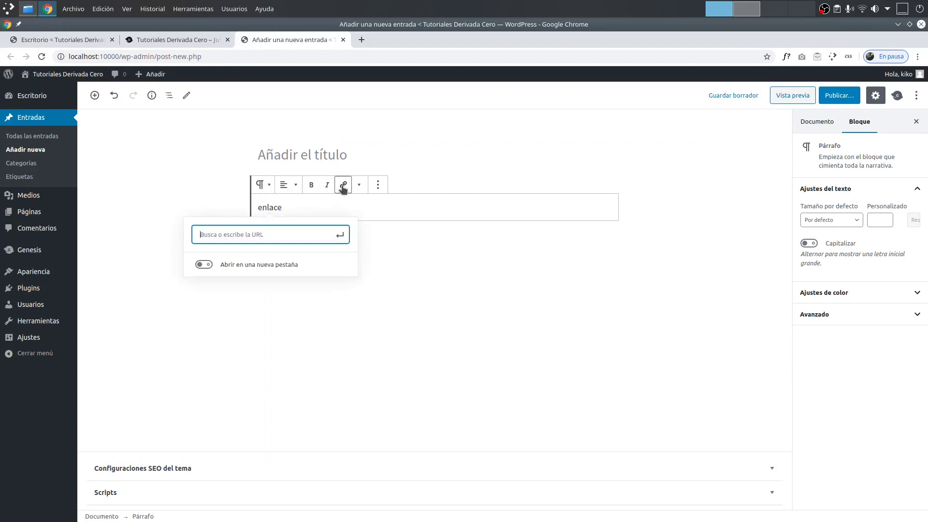
text(#)
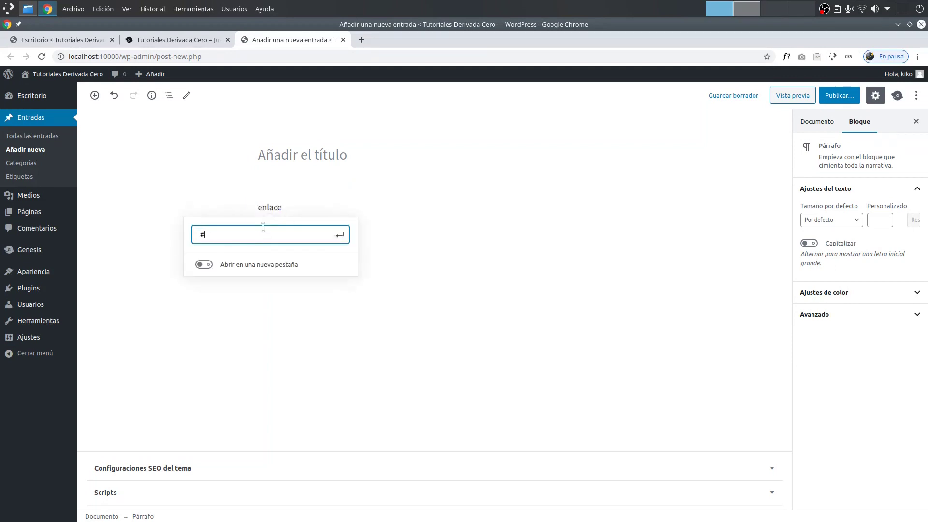
key(Return)
click(456, 210)
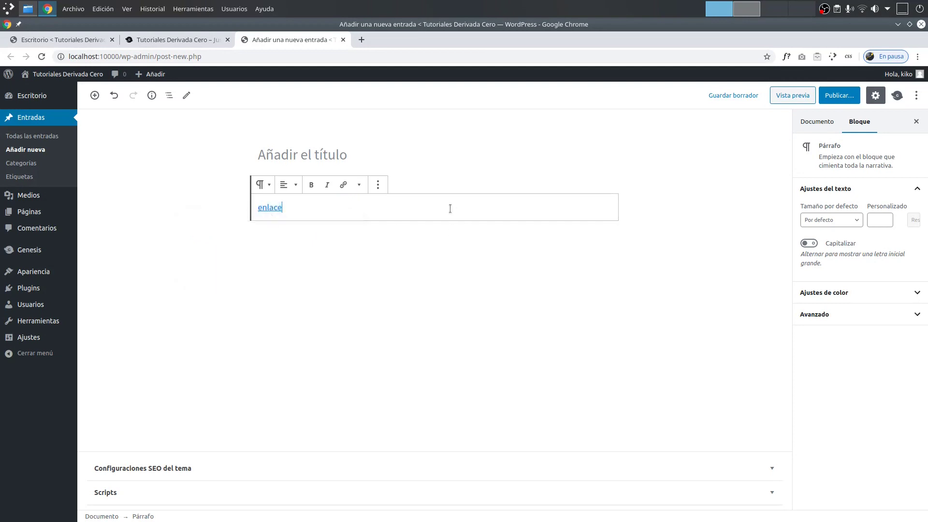
- Edit the paragraph block as HTML and add the attribute rel="nofollow" to its link tag
click(378, 185)
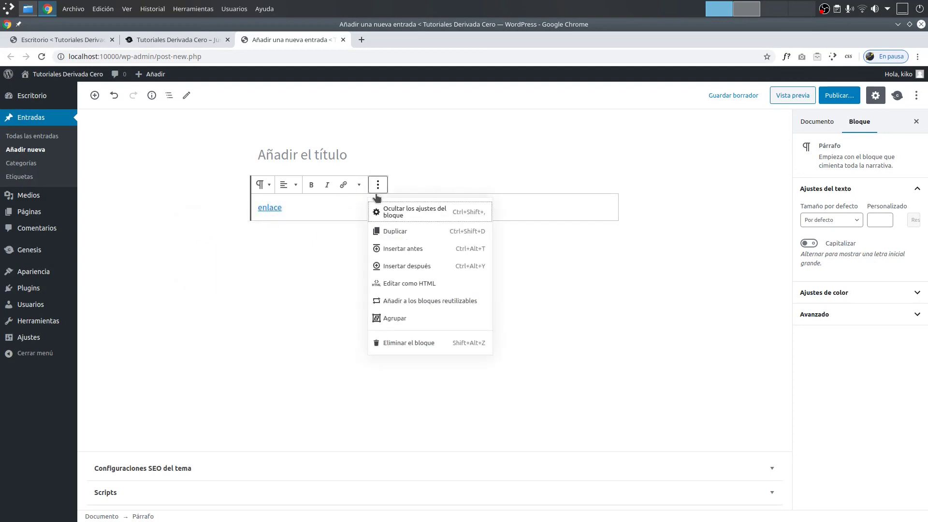
click(429, 284)
click(276, 207)
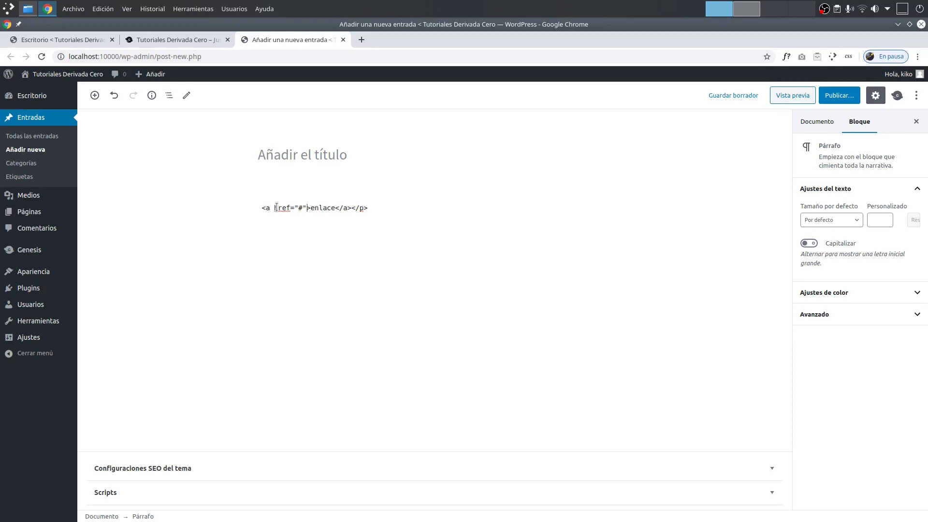
text(rel="nofollow")
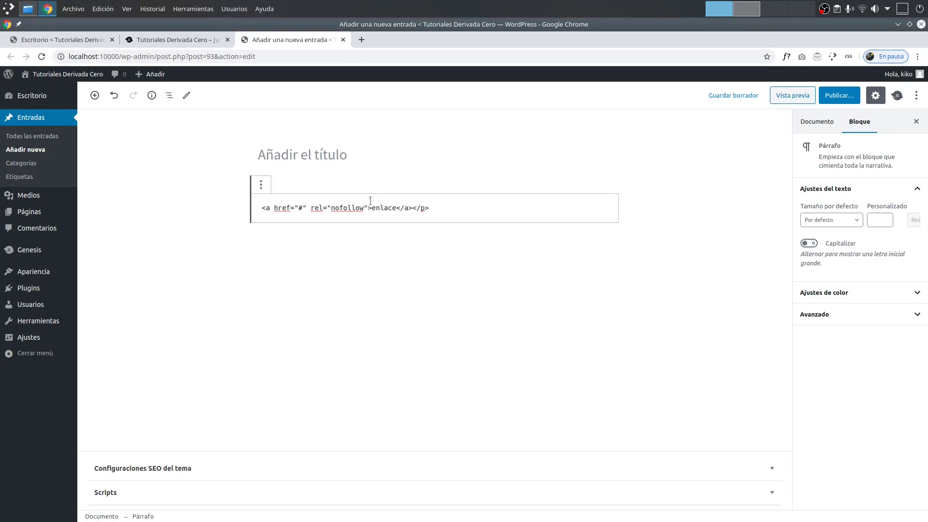
click(306, 209)
key(ctrl+z)
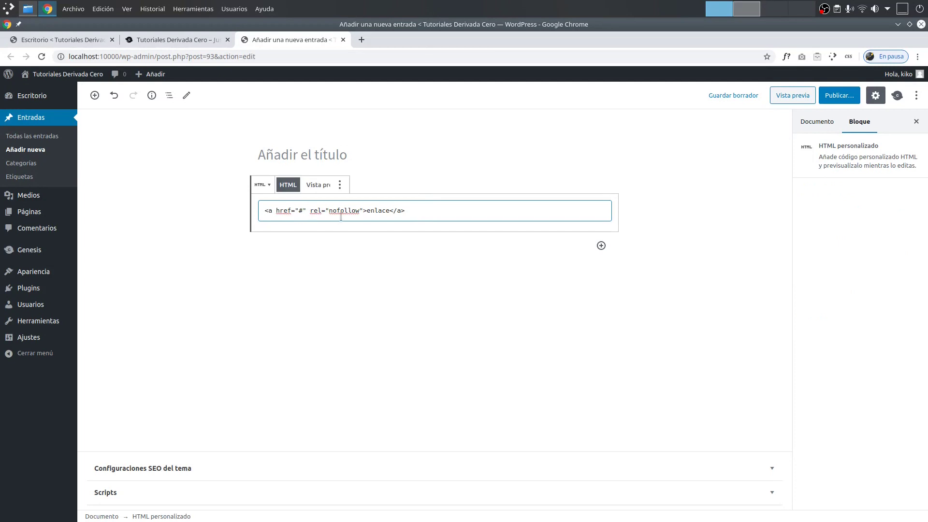
- Return to the site's dashboard and open the navigation menu editor under Apariencia
click(156, 43)
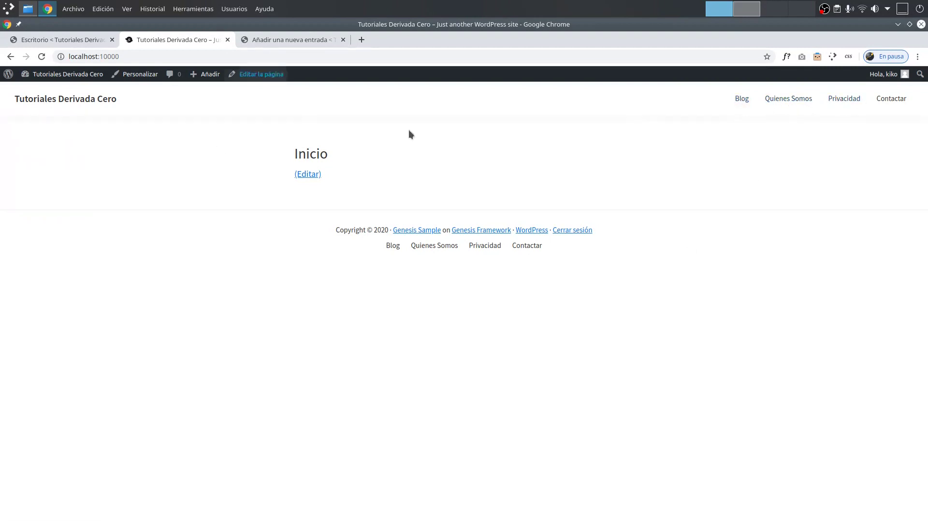
click(58, 43)
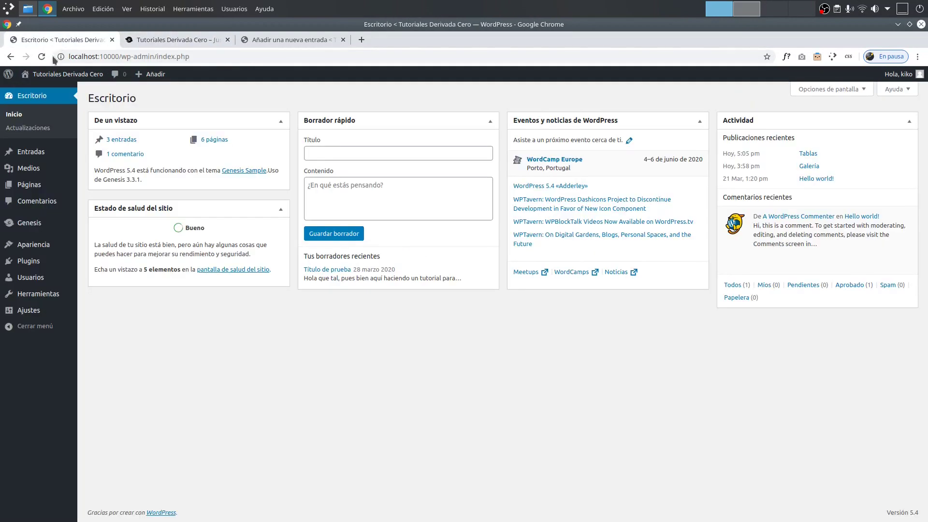
mouse_move(32, 248)
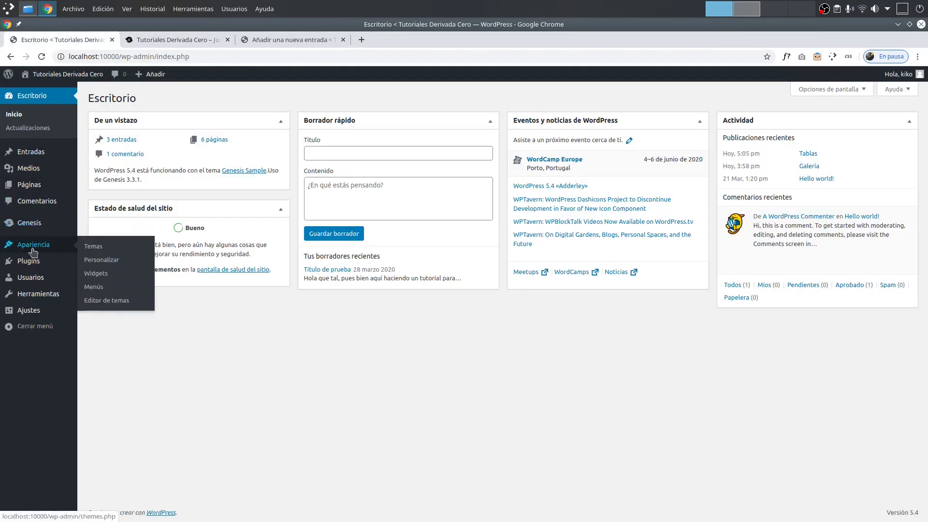
click(99, 285)
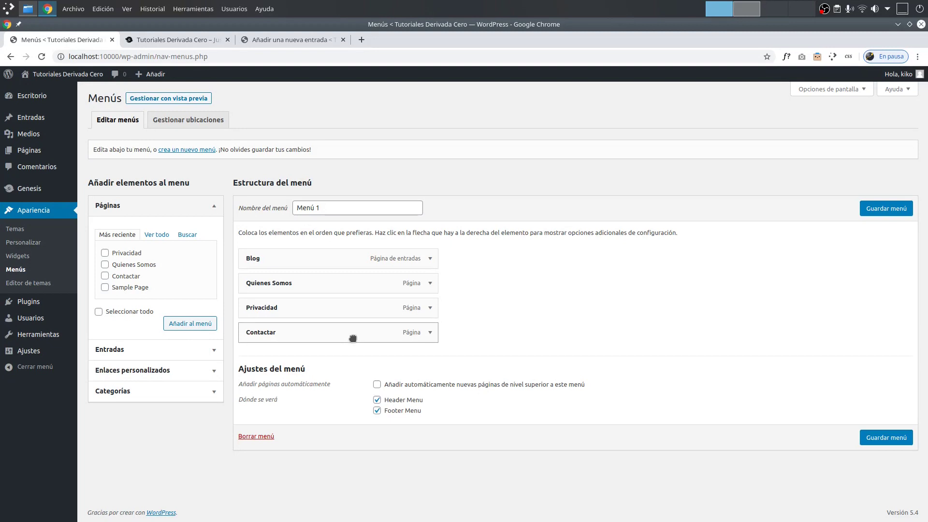
- Change the Blog menu item's navigation label to "Blog 14", save the menu and reload the home page to check it
click(430, 258)
click(430, 259)
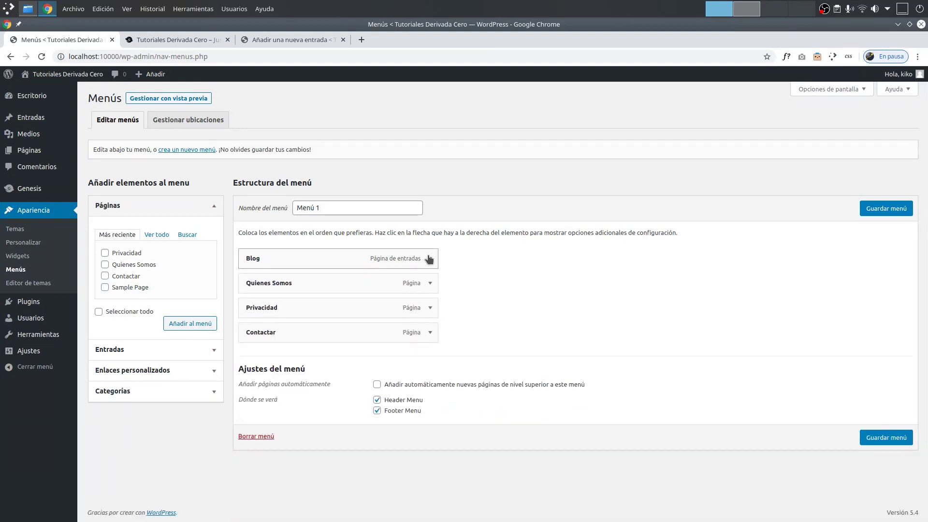
click(429, 258)
click(274, 289)
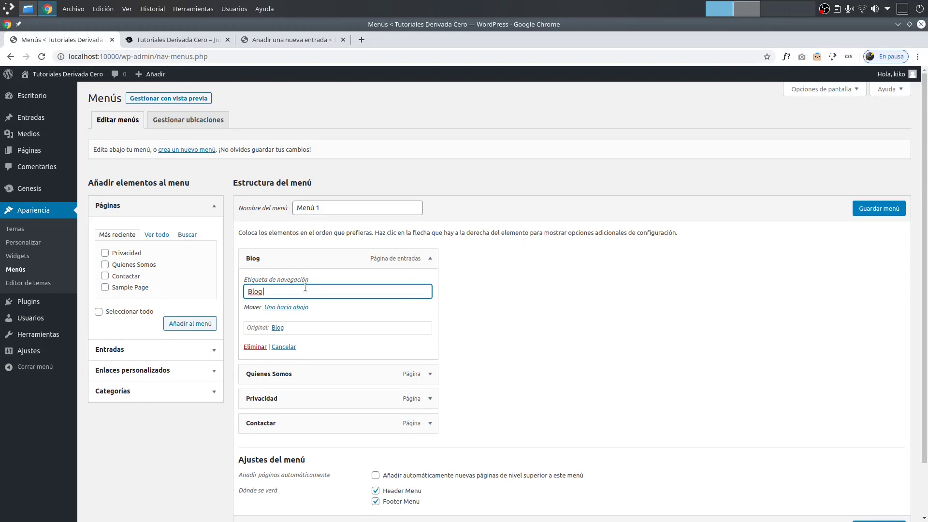
text(14)
click(879, 208)
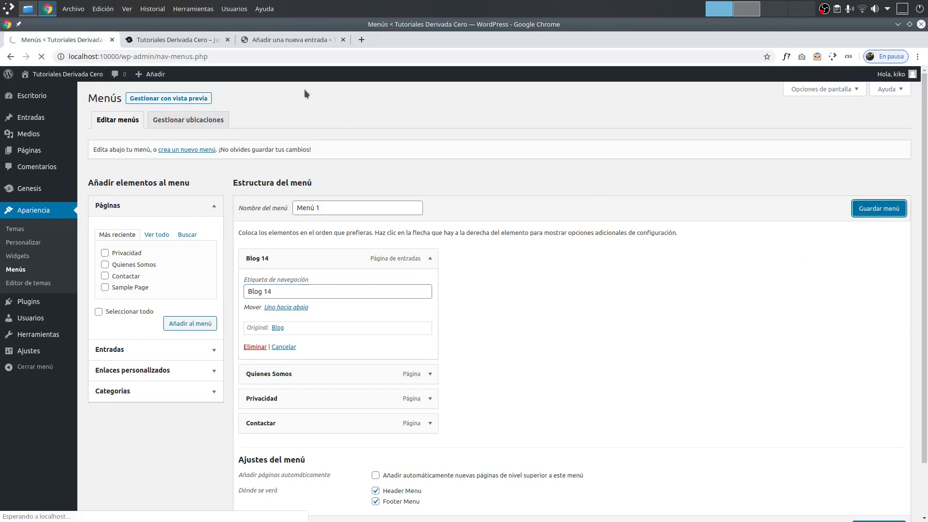
click(193, 35)
click(41, 56)
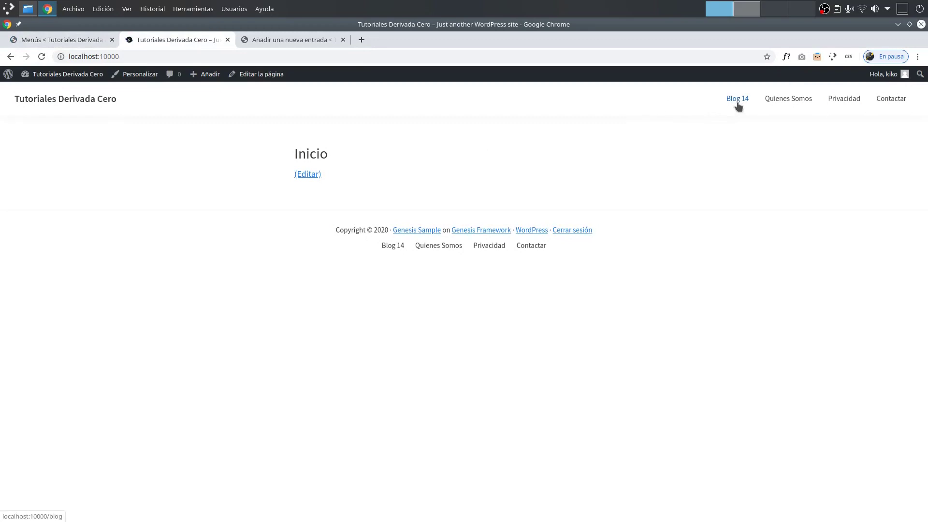
- Enable the advanced menu property "Relación con el enlace (XFN)" in the menu editor and save the menu
click(39, 40)
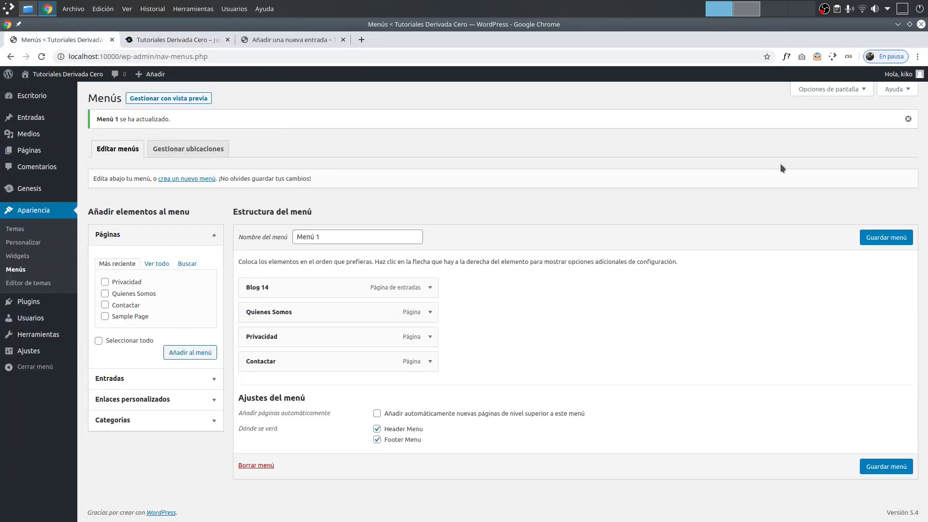
click(818, 90)
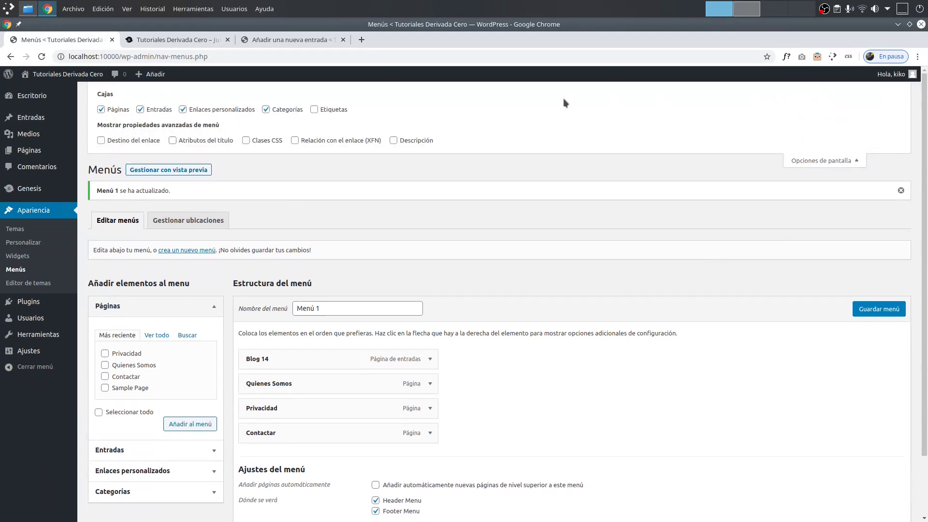
click(343, 143)
click(874, 315)
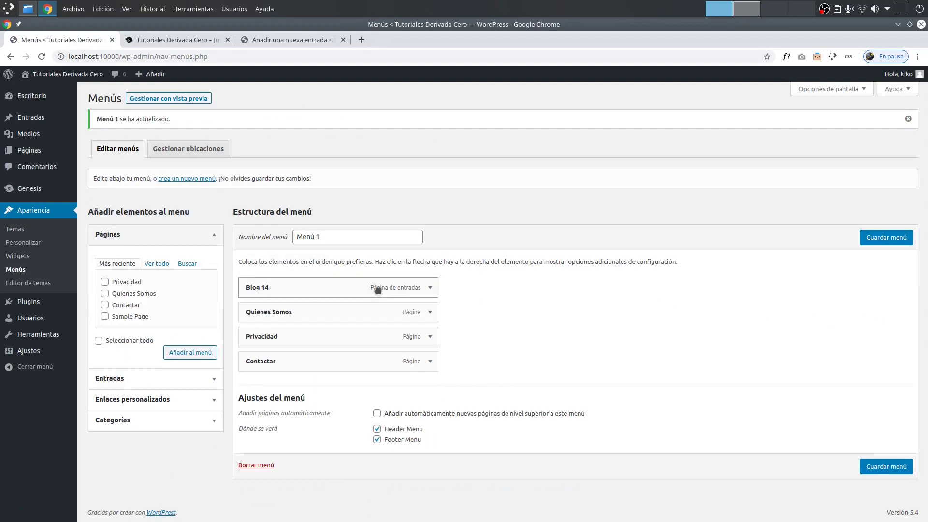
- Set the link relationship (XFN) of the Quienes Somos menu item to "nofollow" and save the menu
click(430, 313)
click(309, 373)
text(nofollow)
click(876, 244)
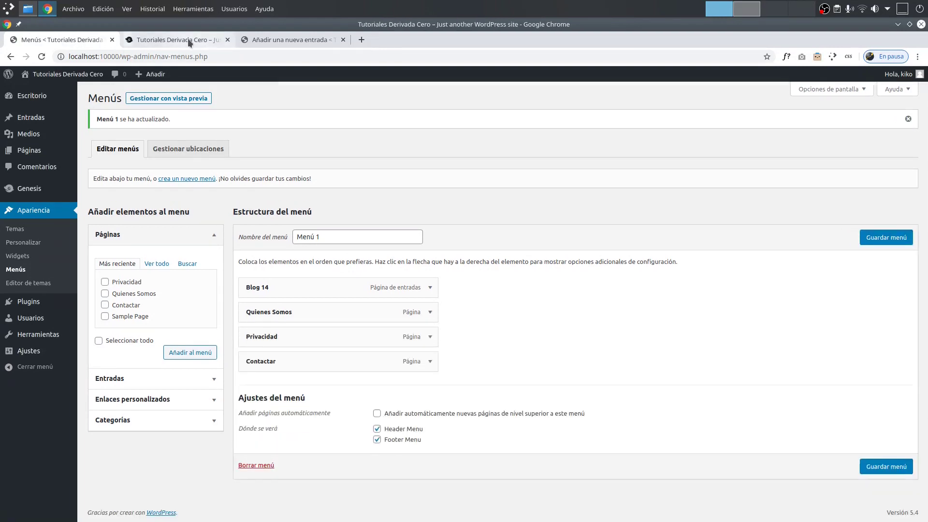
- Reload the home page and inspect the Quienes Somos header link's HTML in the developer tools to check its rel attribute
click(189, 43)
click(42, 57)
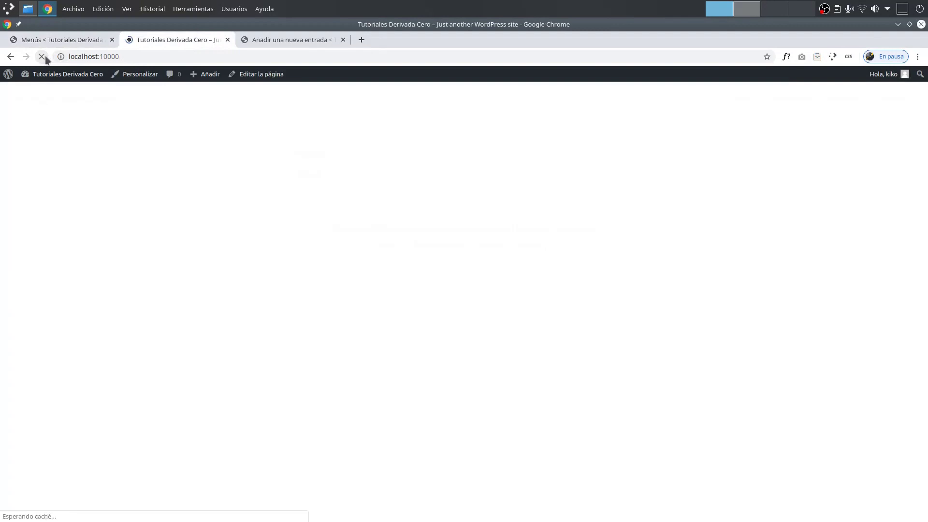
right_click(542, 138)
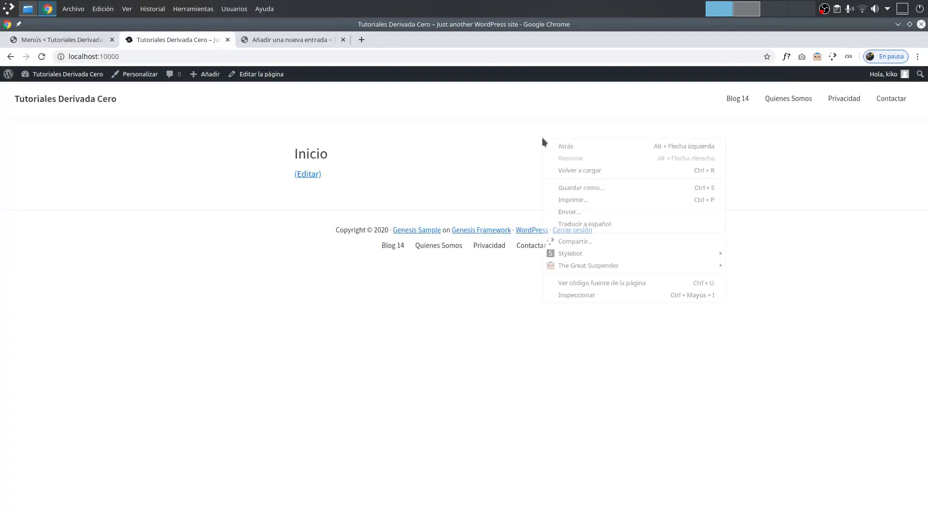
click(579, 295)
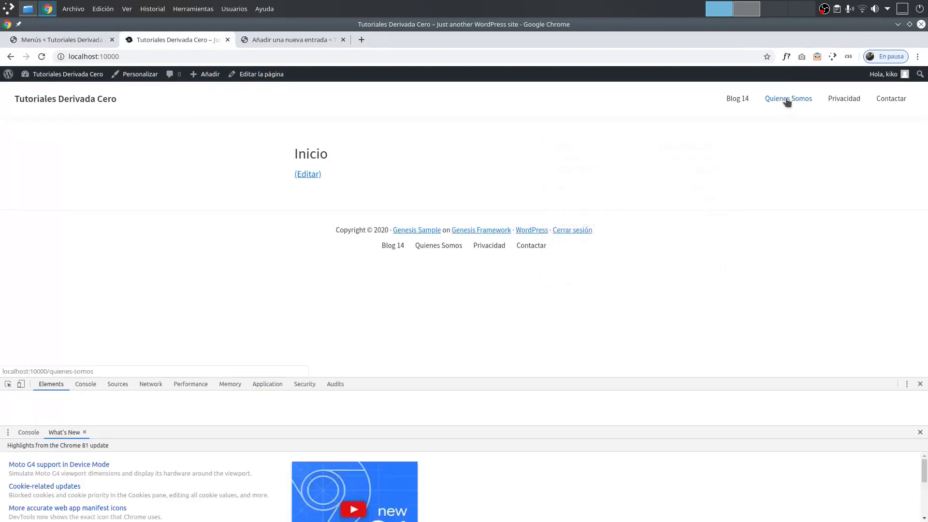
key(ctrl+shift+c)
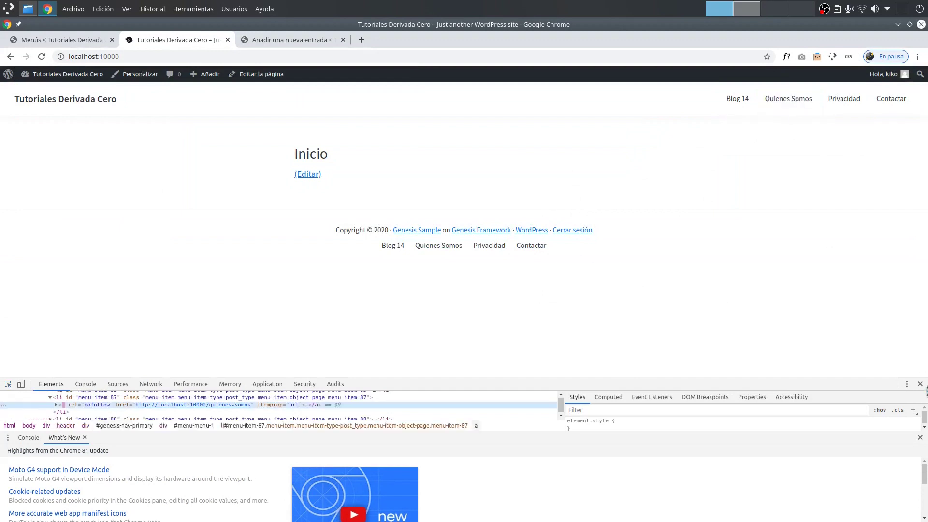
click(919, 438)
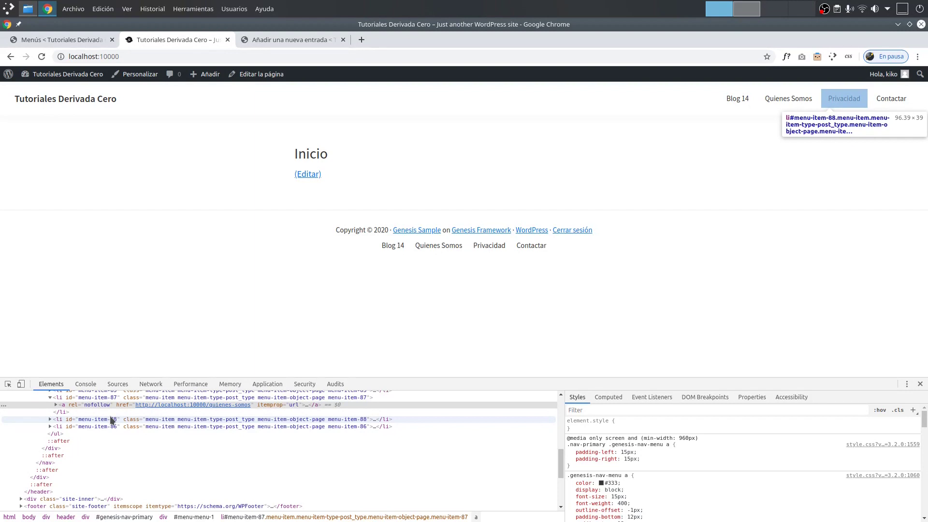
- Back in the menu editor, set the link relationship (XFN) of the Privacidad menu item to "dofollow"
click(68, 38)
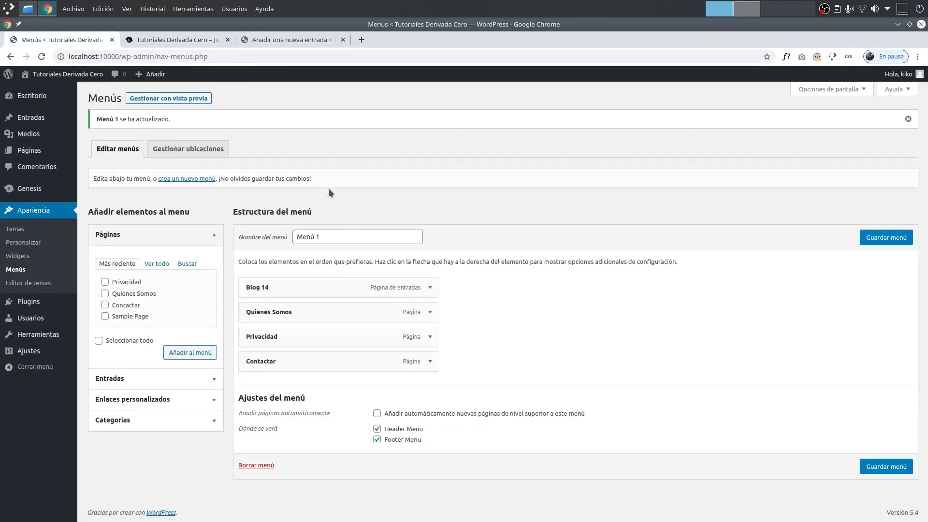
click(846, 89)
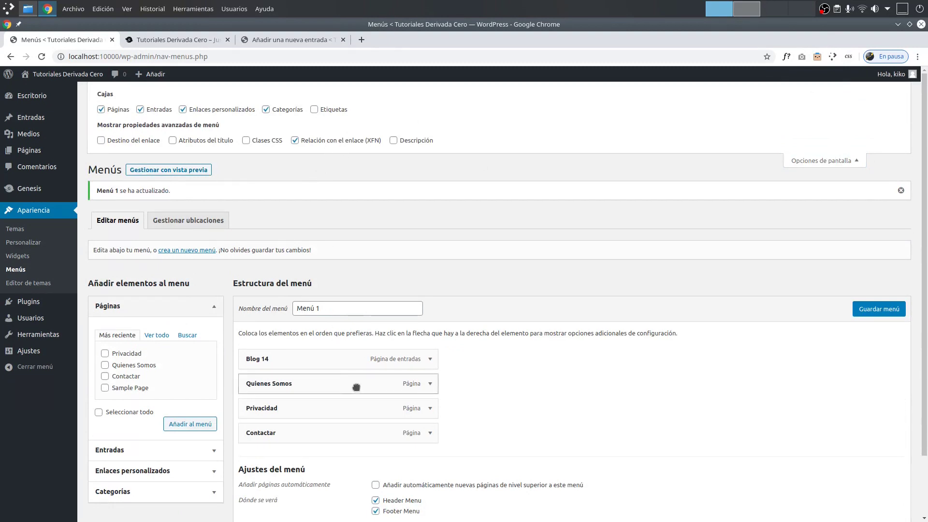
click(431, 384)
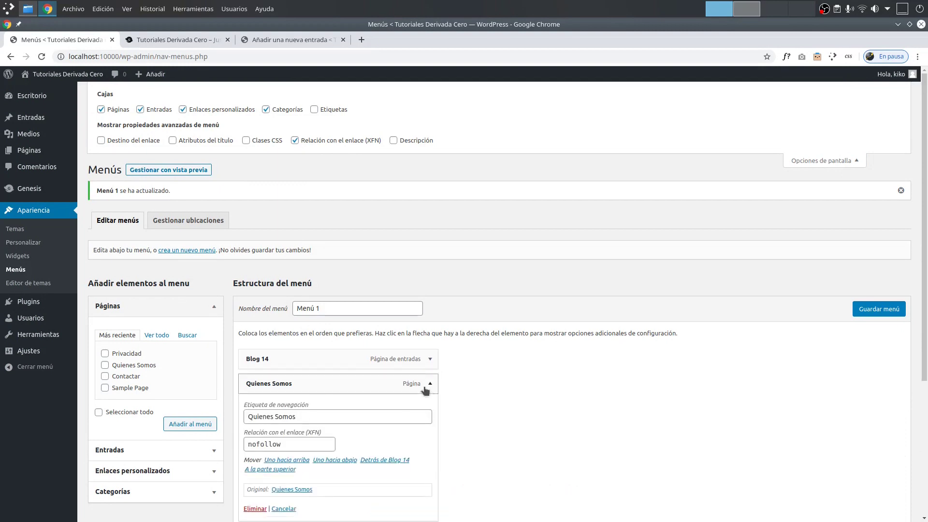
scroll(358, 394, down, 2)
scroll(345, 382, down, 3)
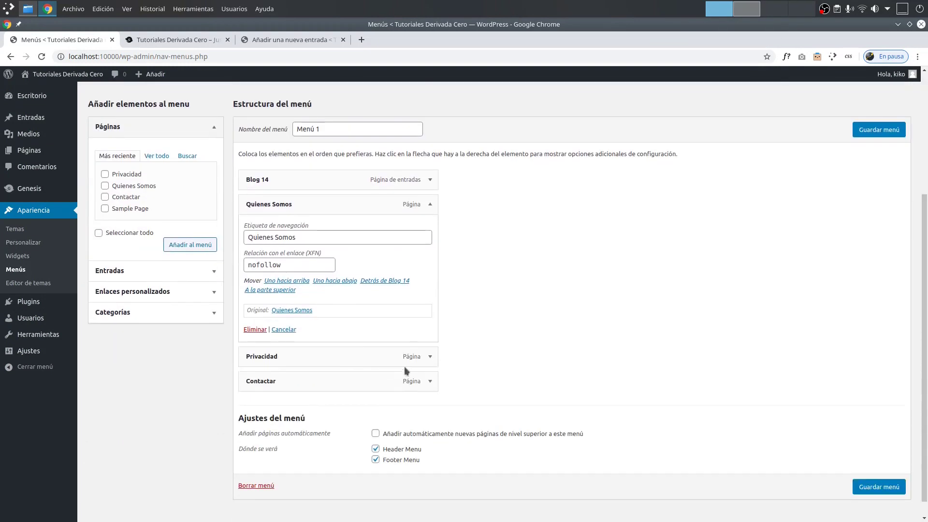
click(431, 357)
click(295, 420)
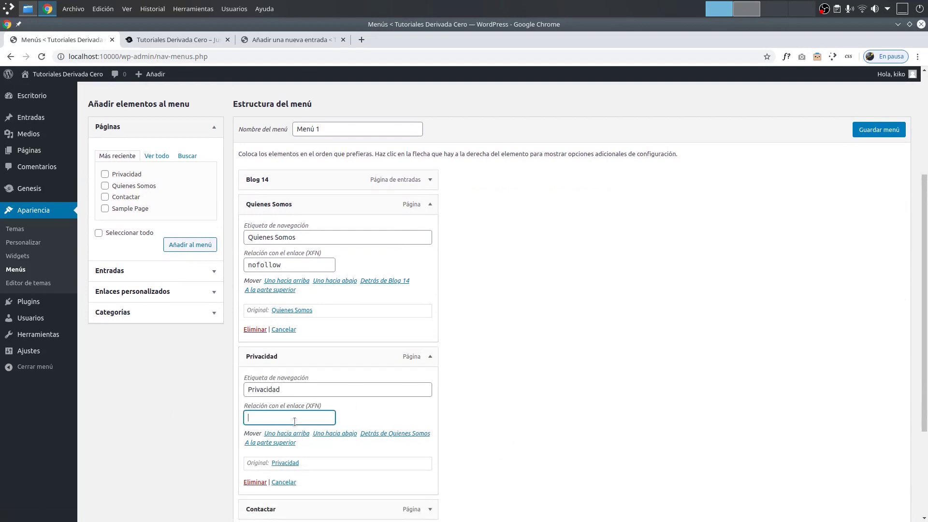
text(dofollow)
scroll(309, 400, down, 3)
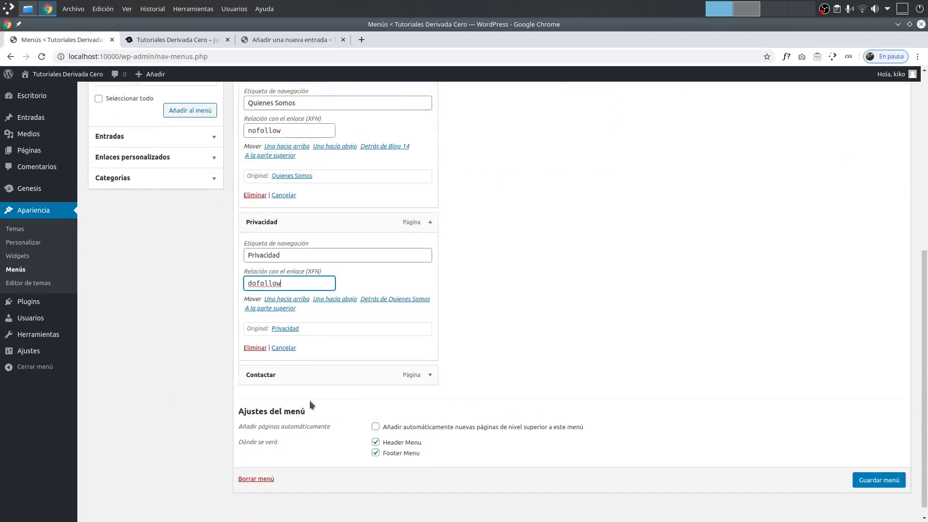
- Expand the Contactar menu item's settings to view its link relationship field, and switch back to the home page
drag(404, 363, 333, 385)
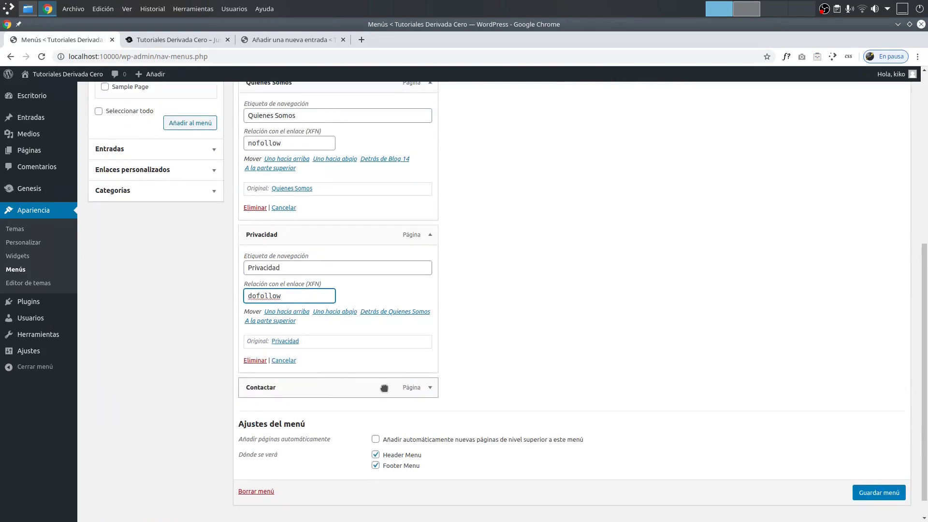
click(426, 388)
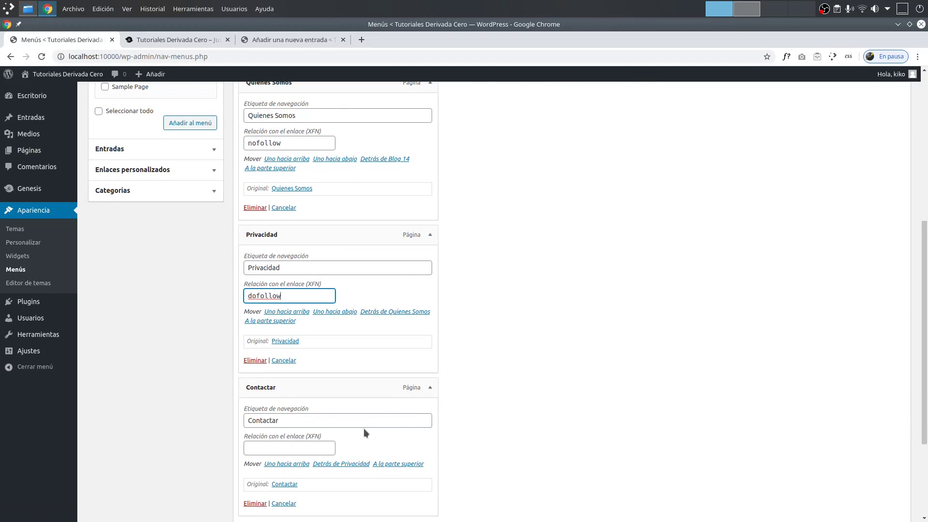
click(177, 39)
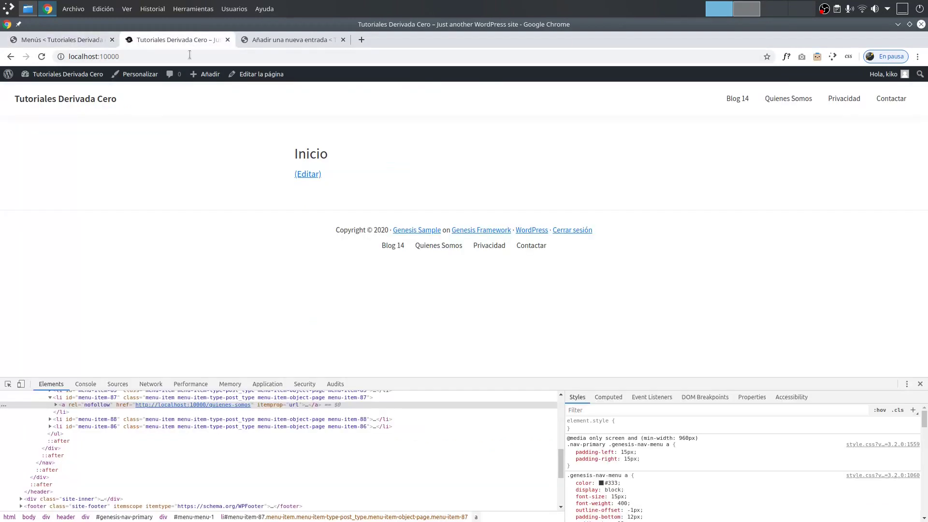